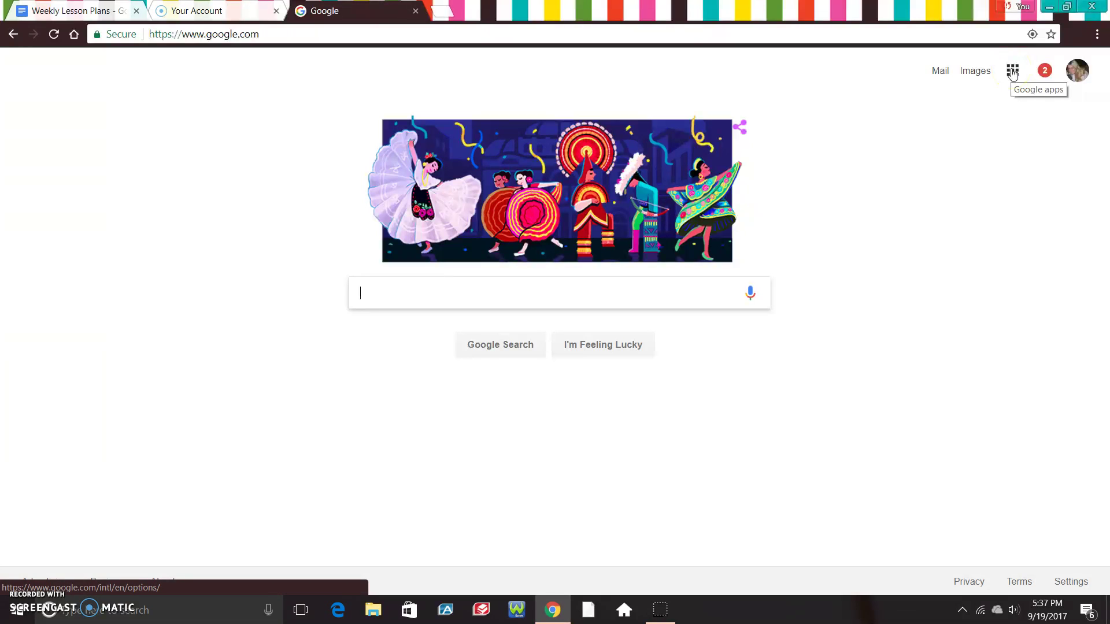
- Go to the Google Docs home page and open the My Summer document from Recent documents
click(1012, 72)
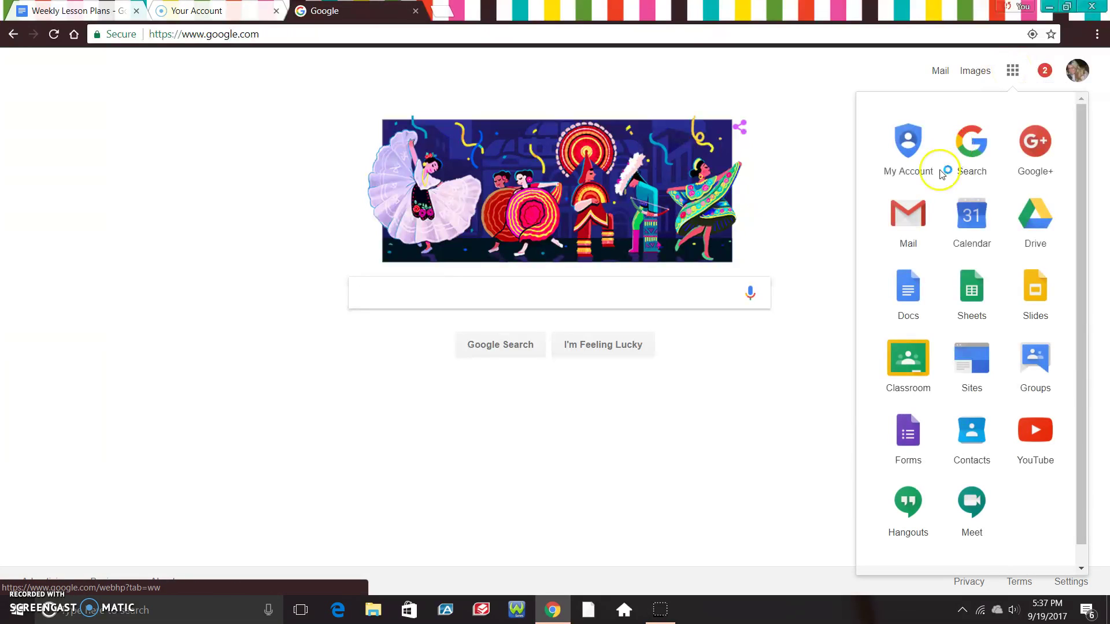
click(906, 269)
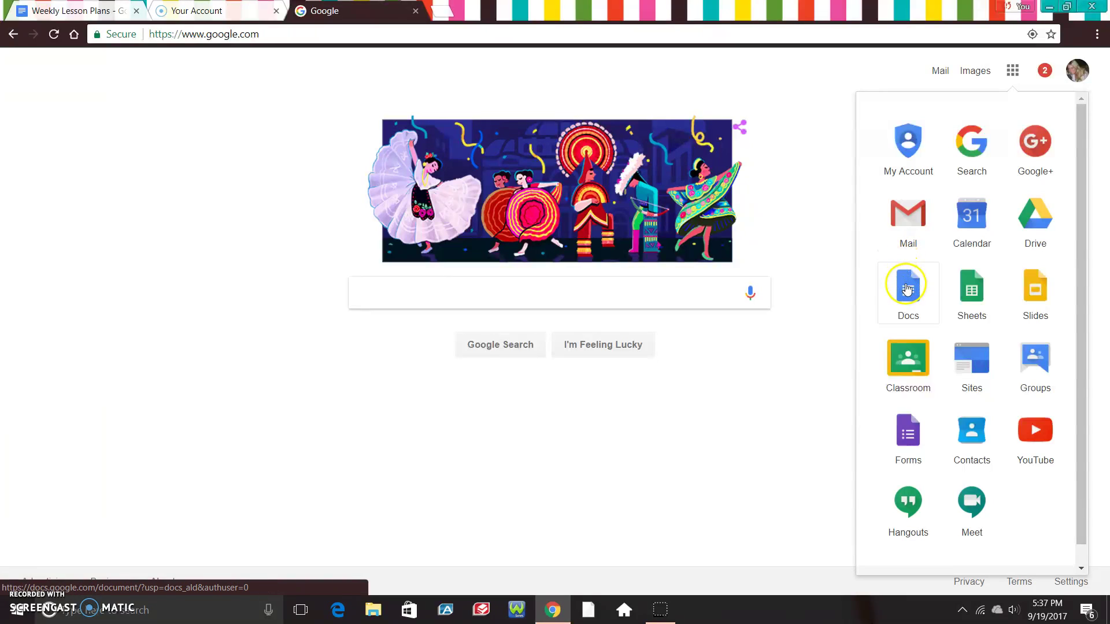
click(906, 289)
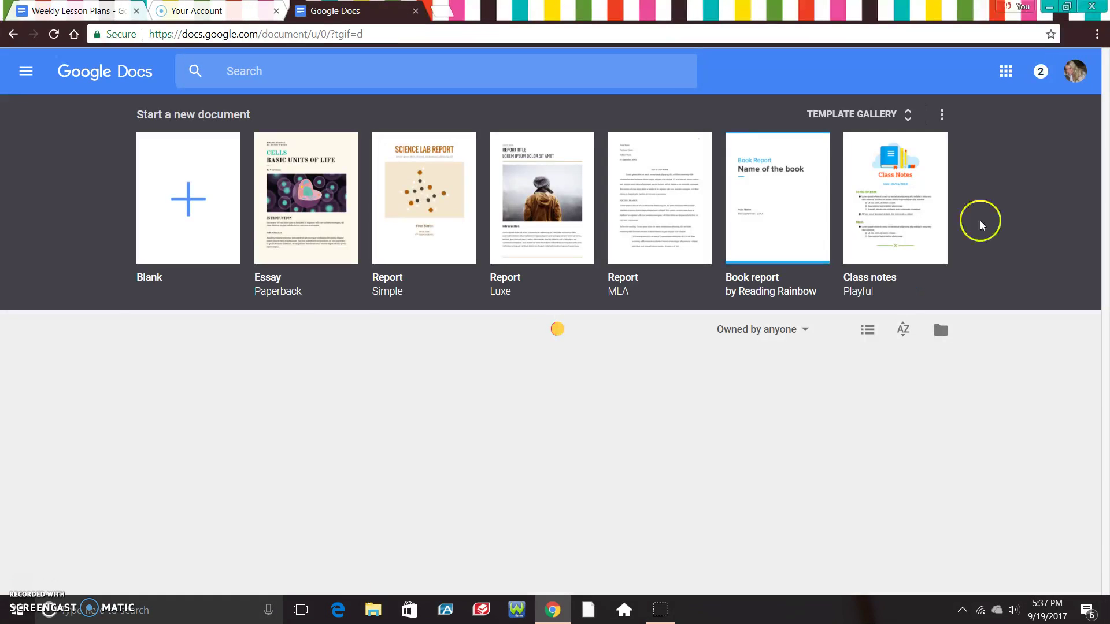
scroll(1102, 139, down, 3)
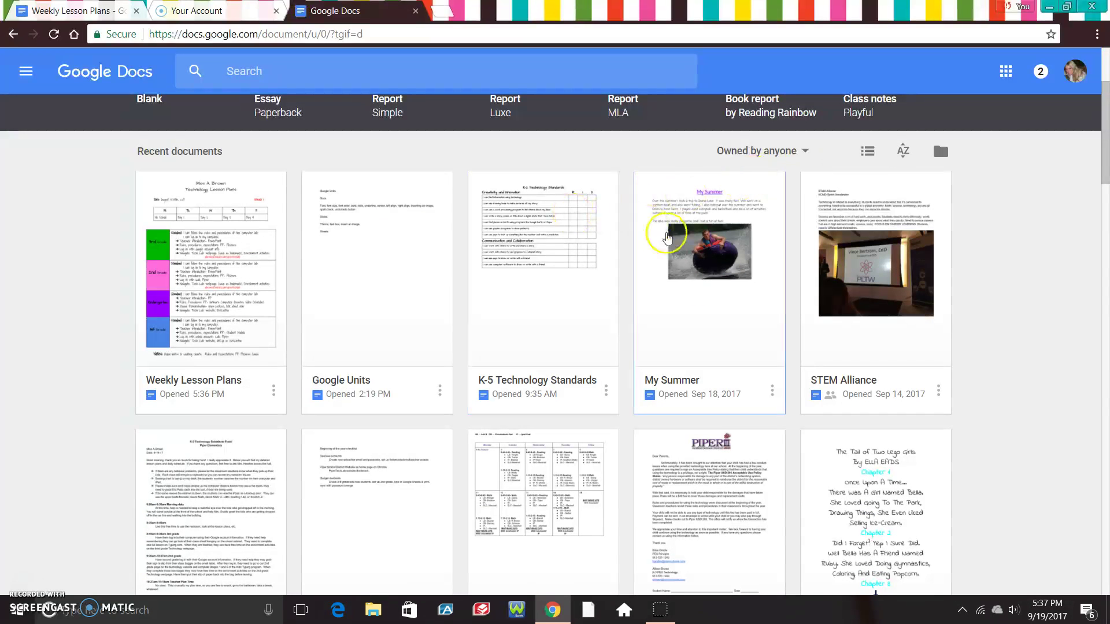
click(700, 250)
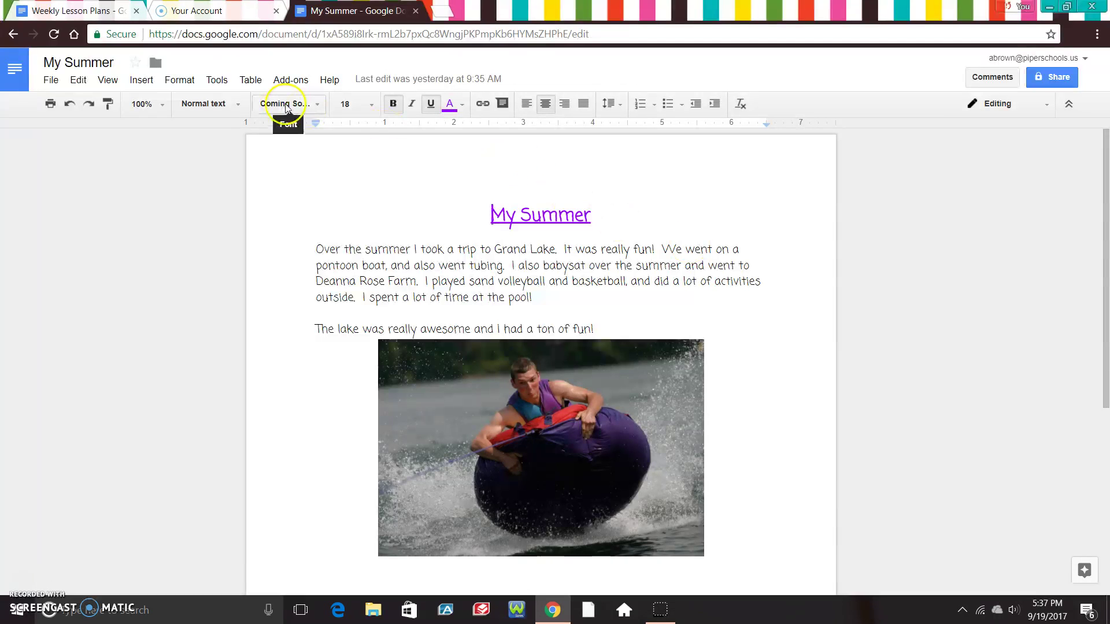
click(393, 107)
click(393, 107)
click(430, 107)
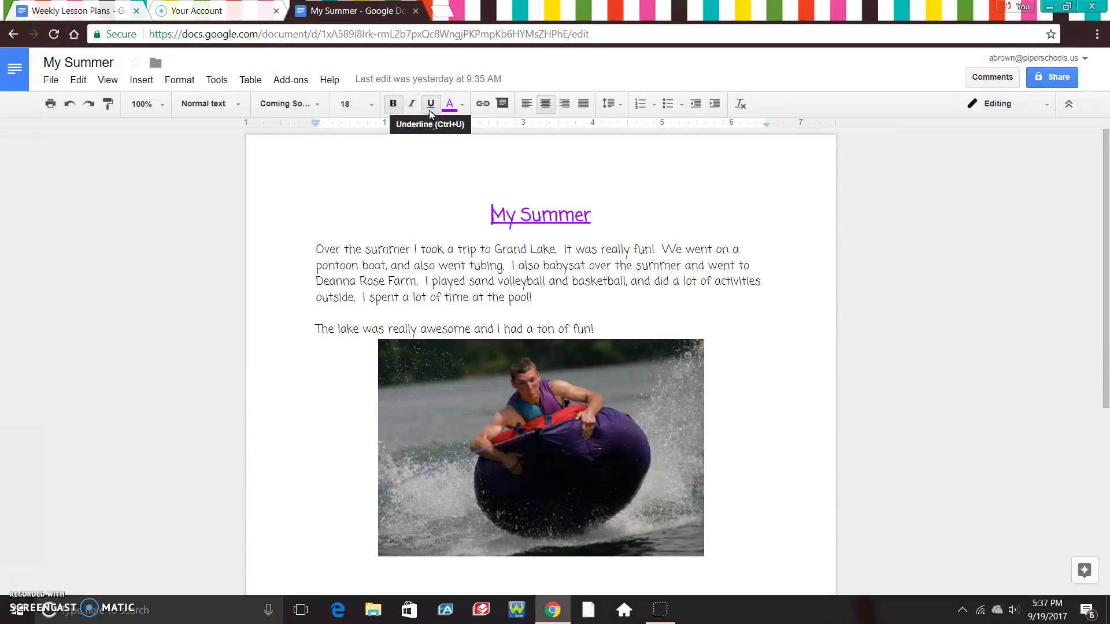
click(491, 214)
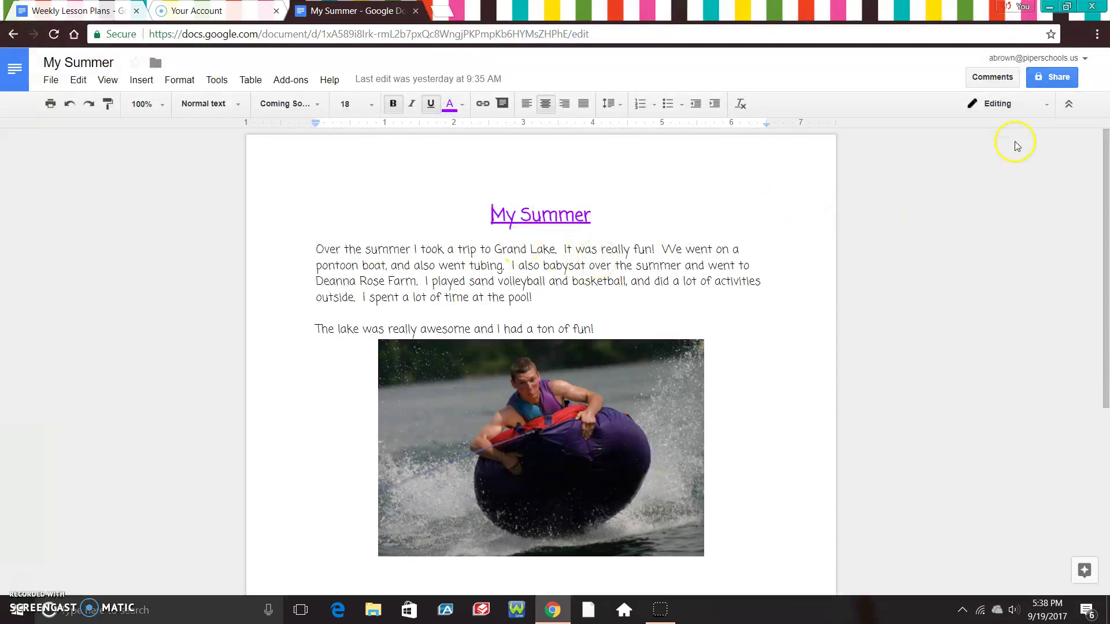
- Add the student's address as a collaborator with Can edit access and send the invitation
click(1051, 80)
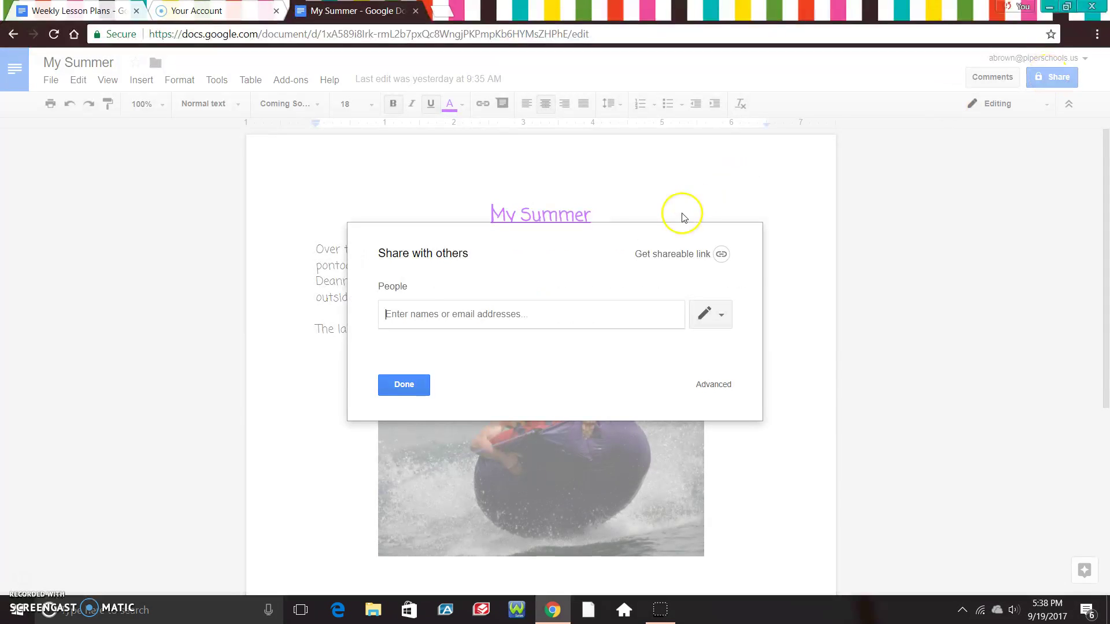
click(418, 312)
text(mz)
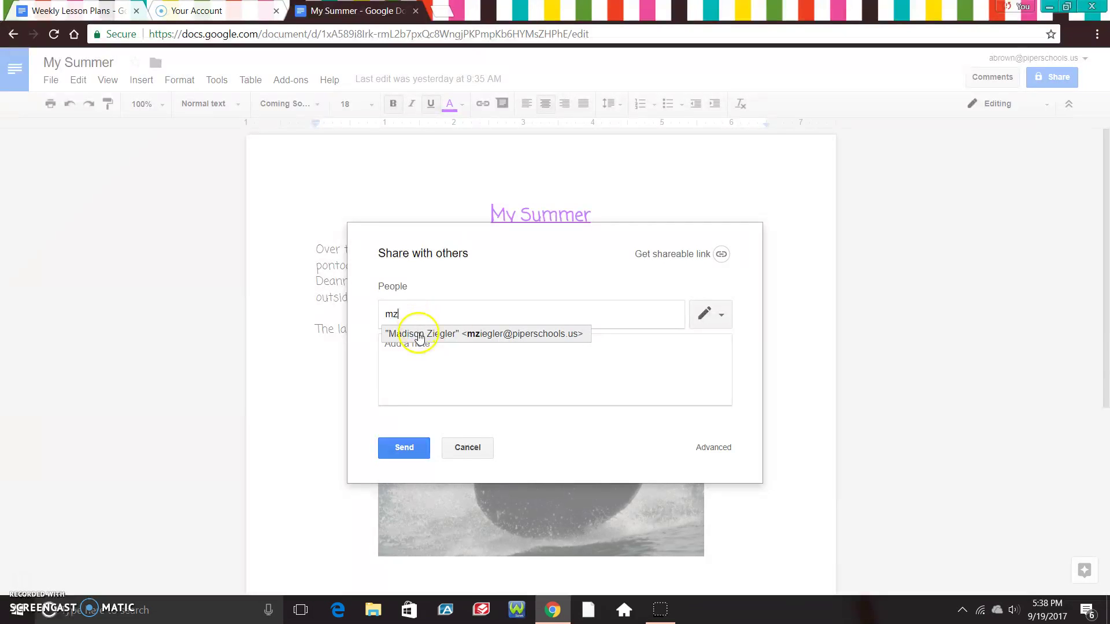
click(420, 334)
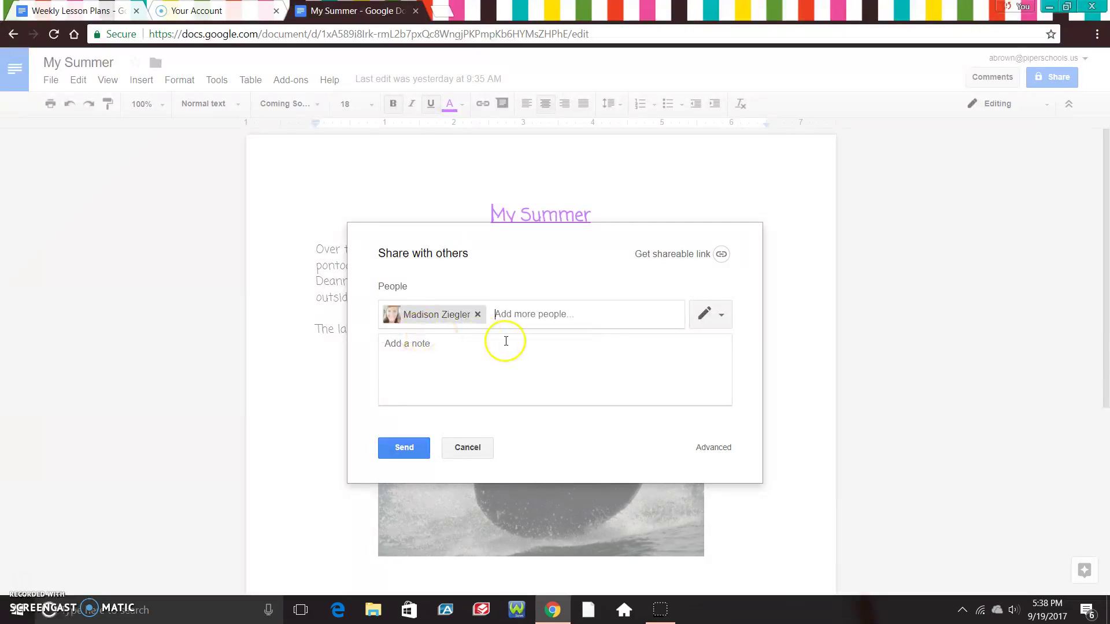
click(721, 318)
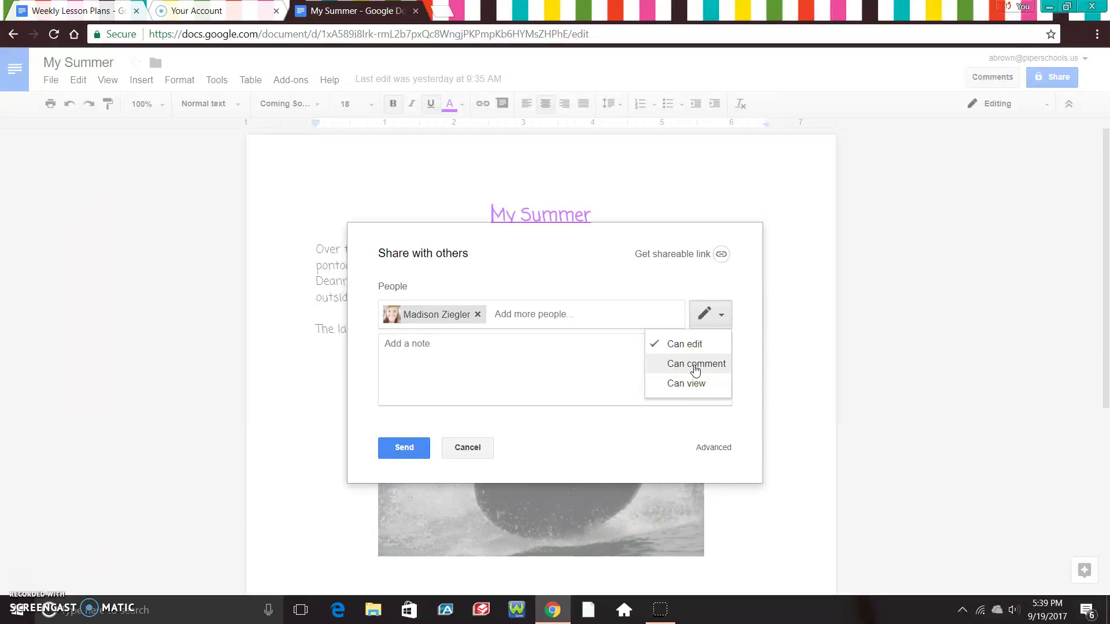
click(696, 346)
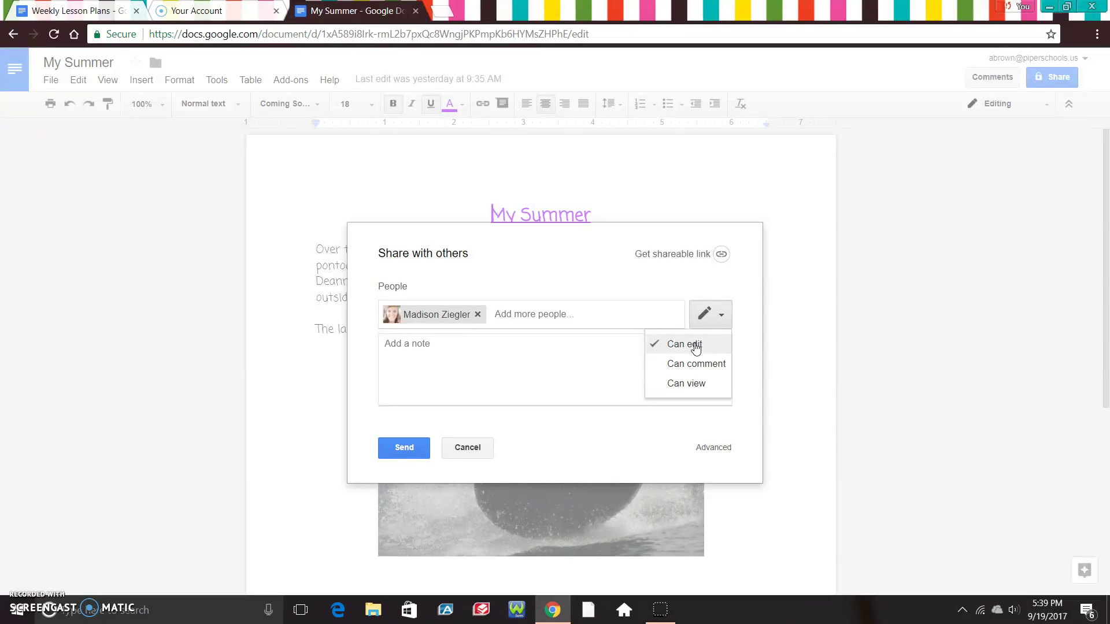
click(695, 344)
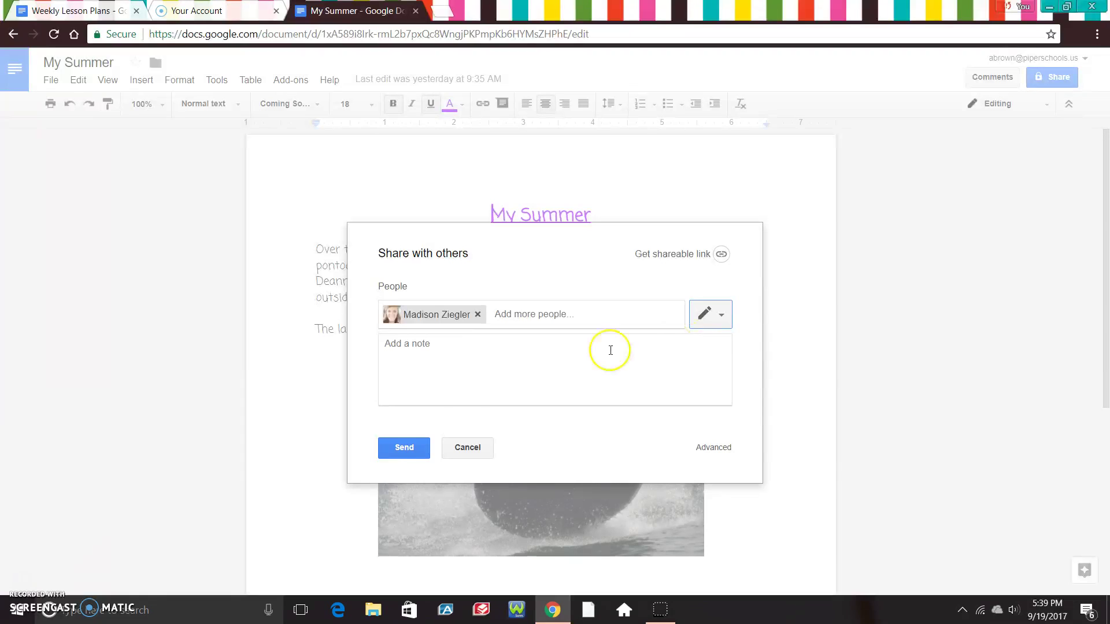
click(407, 446)
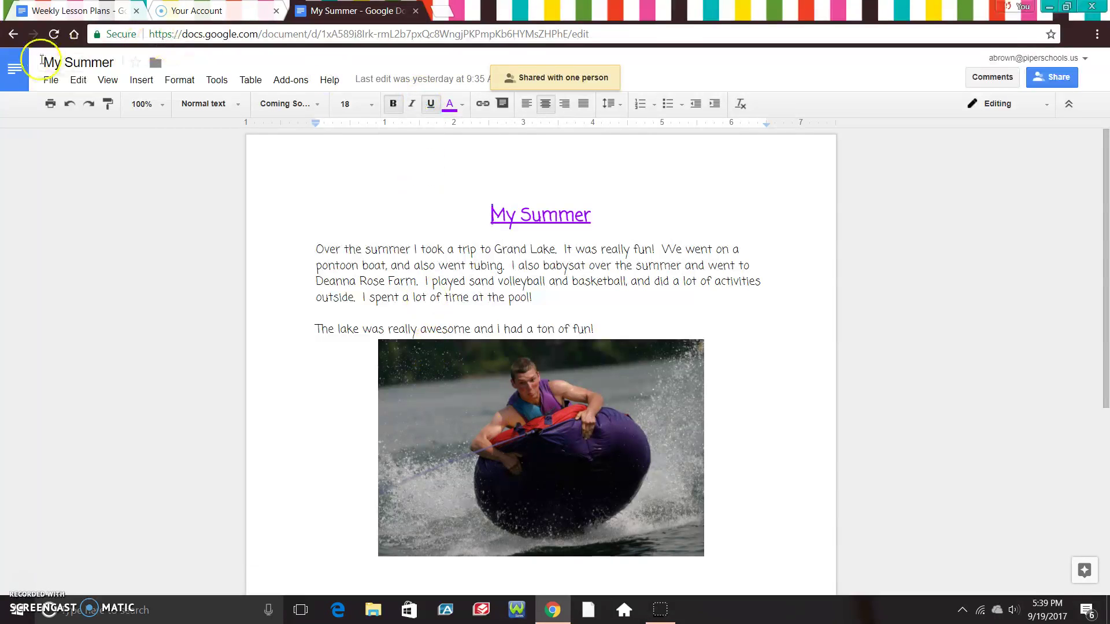
click(12, 35)
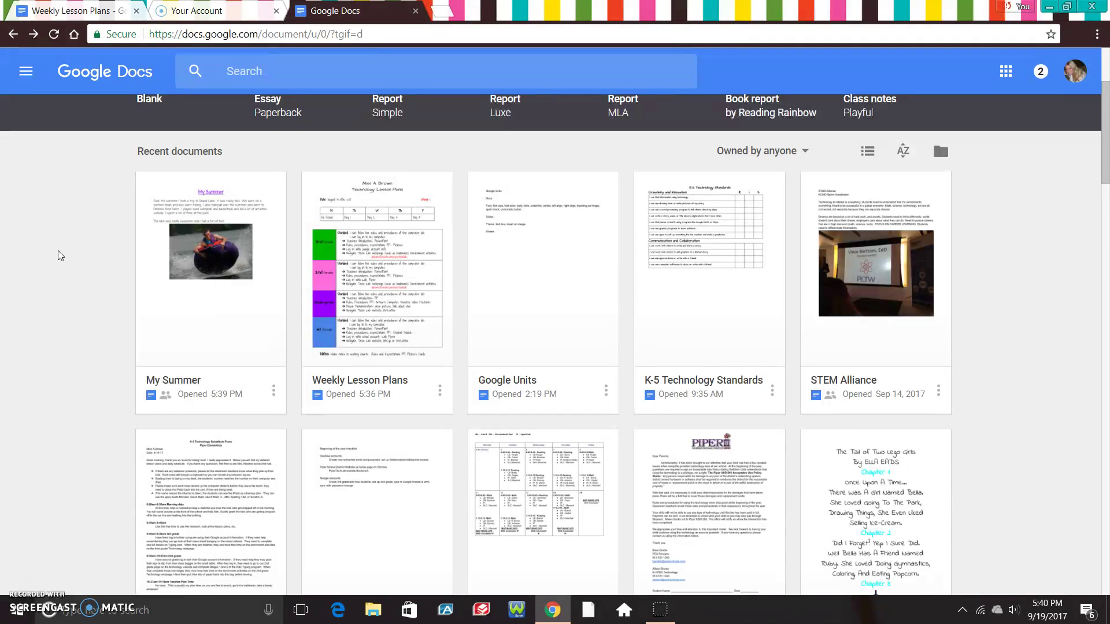
click(188, 330)
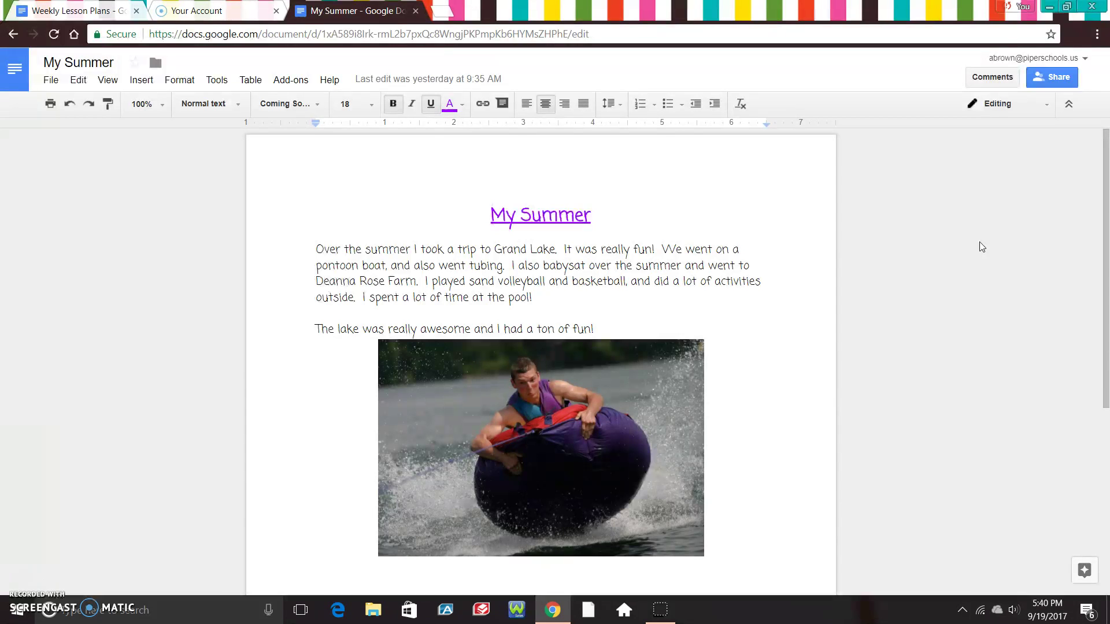
- Start a comment on the title praising the summer story and reminding about periods and capitals
click(996, 85)
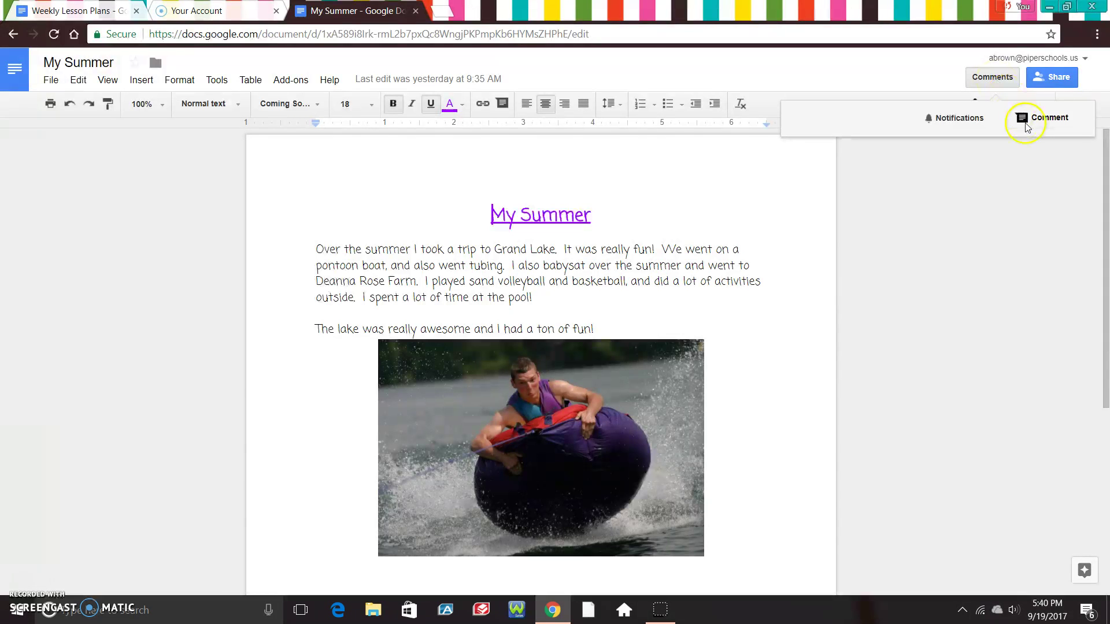
click(1041, 122)
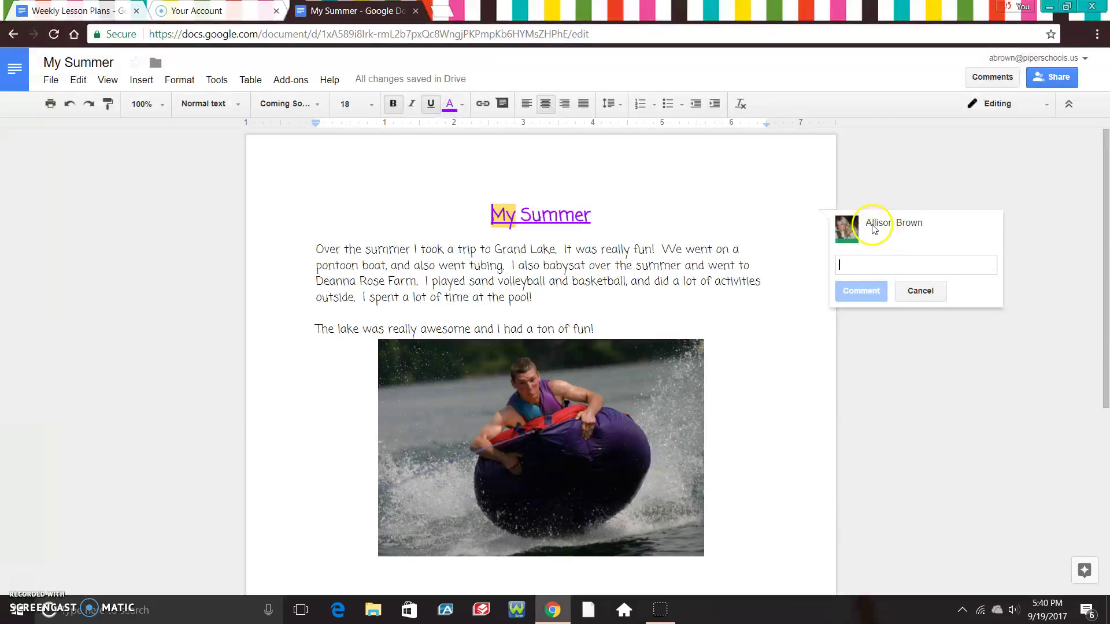
click(869, 270)
text(I reall)
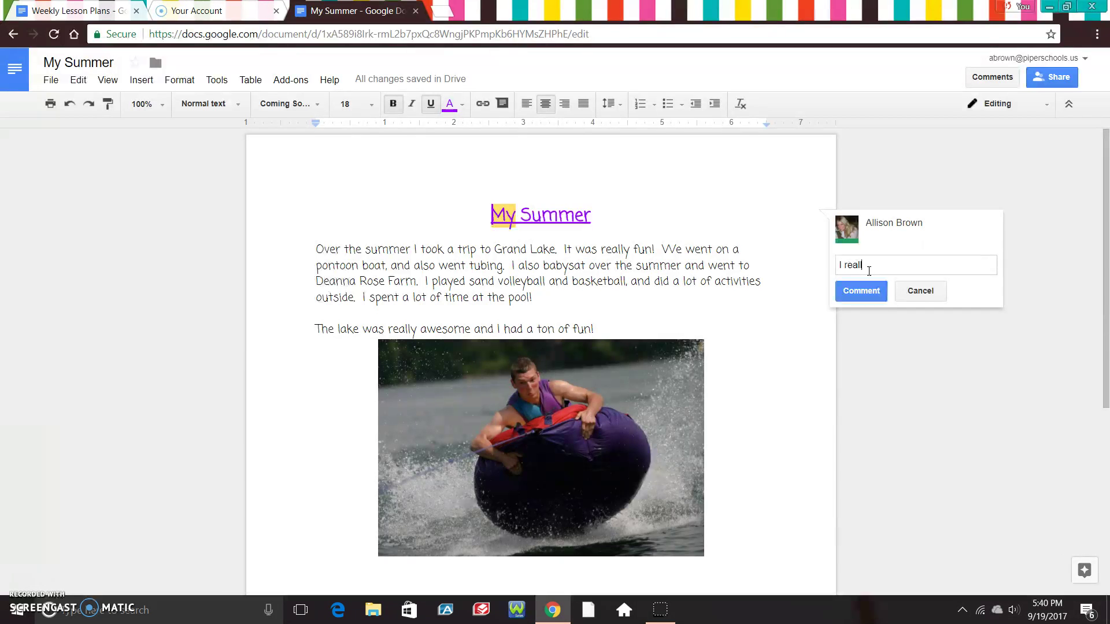
text(y enjoyed reading about your sum)
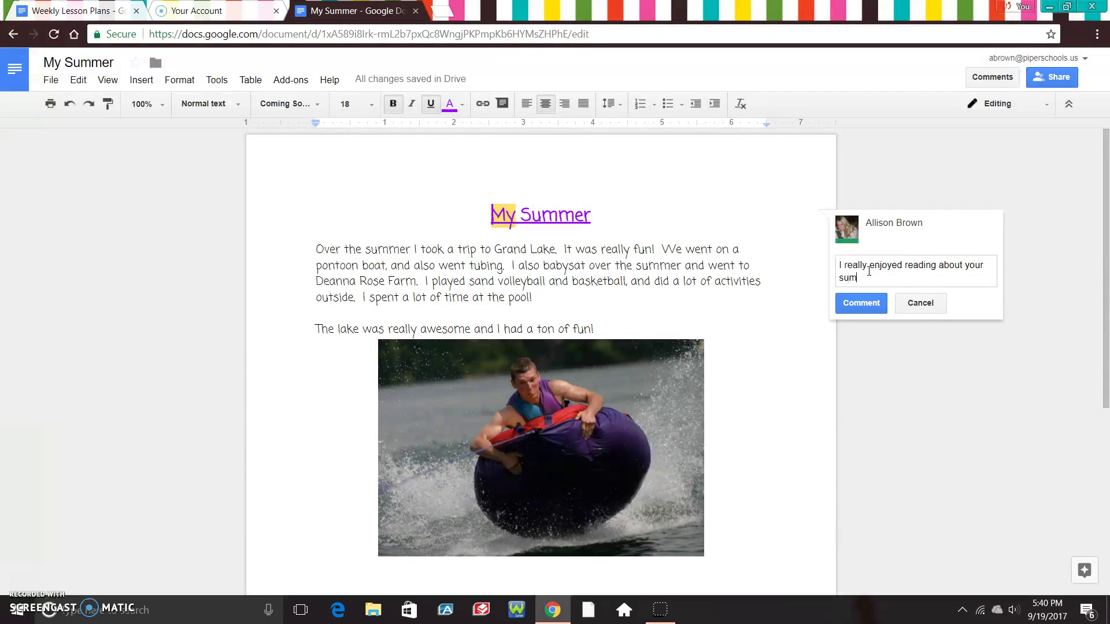
text(eme)
key(BackSpace)
key(BackSpace)
text(e)
text(mer, it sounds like you had a lot of fun! )
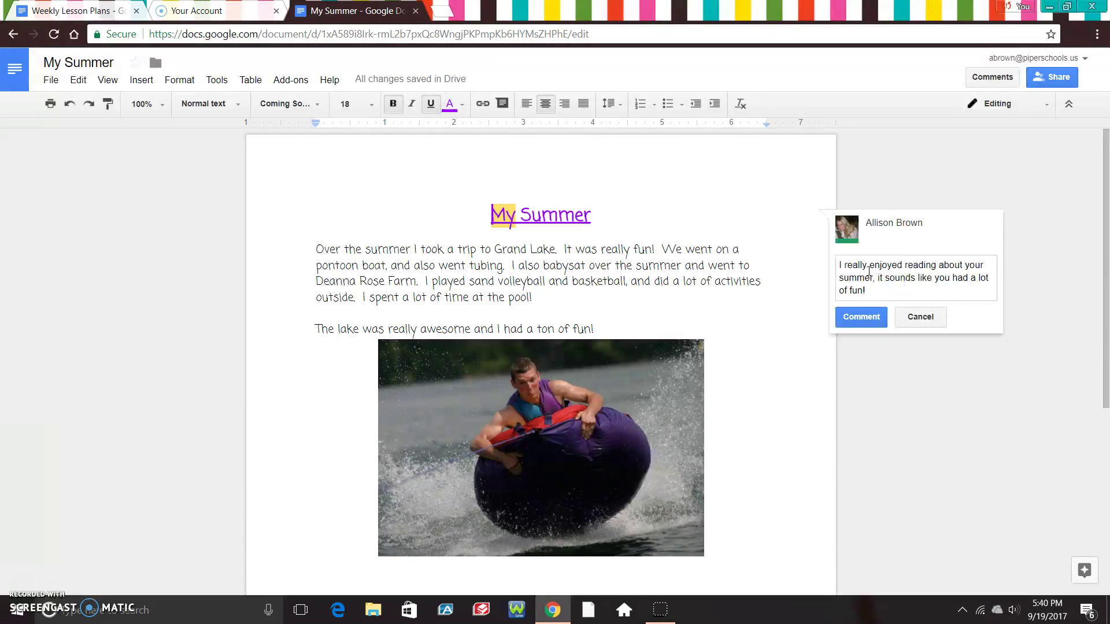
text(Remember to always put)
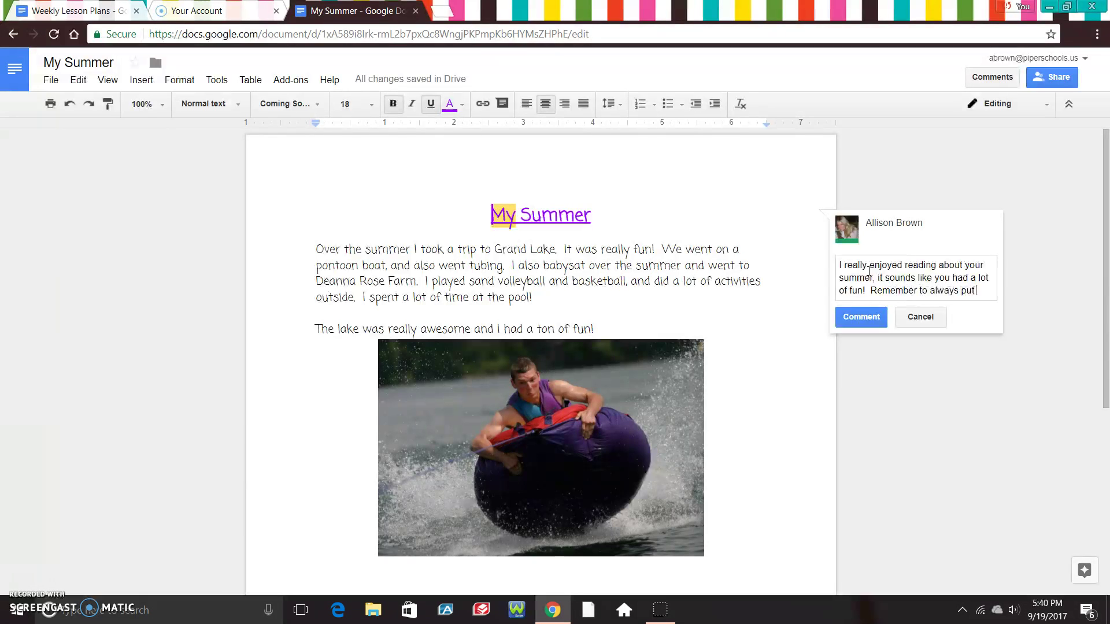
text( a period at t)
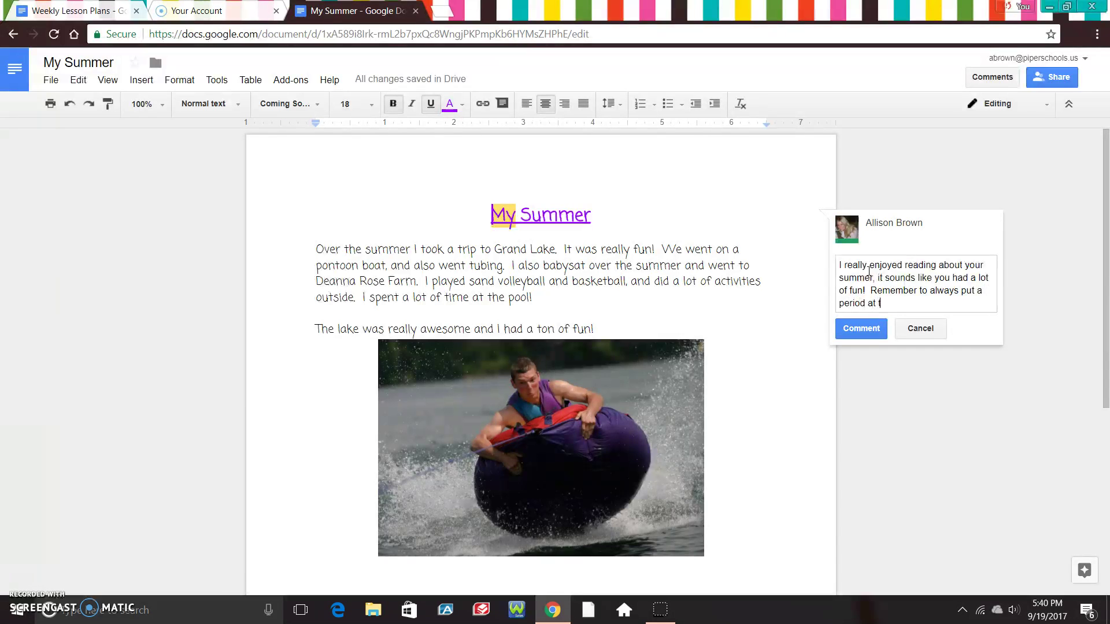
text(he end of a sentence)
text(, and a d)
text(p)
text(ptial letter)
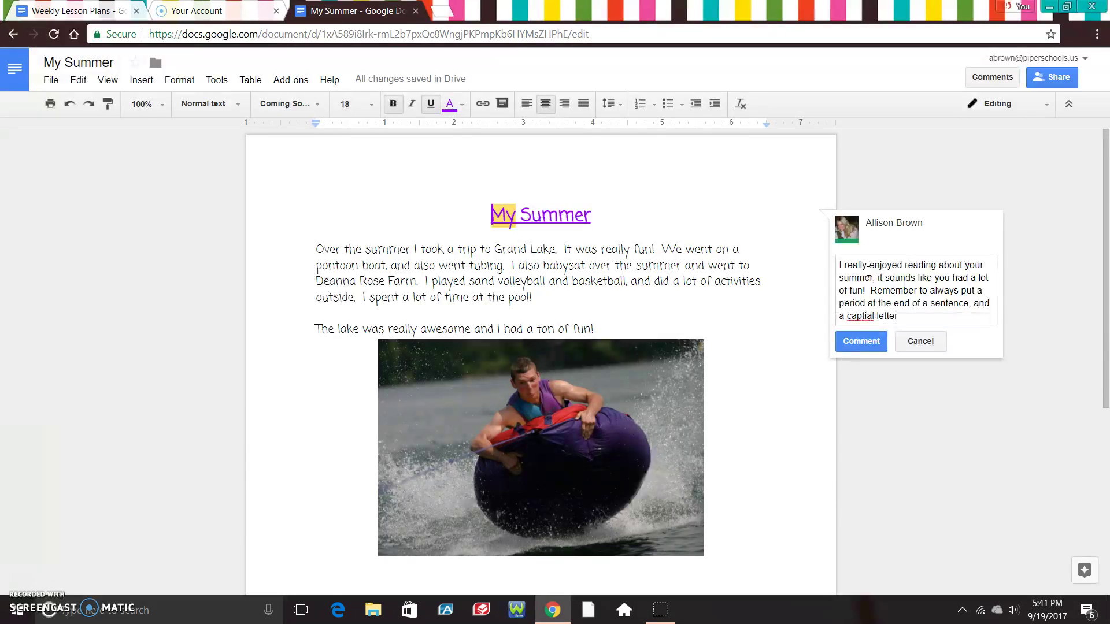
text( at the beginning.  Great j)
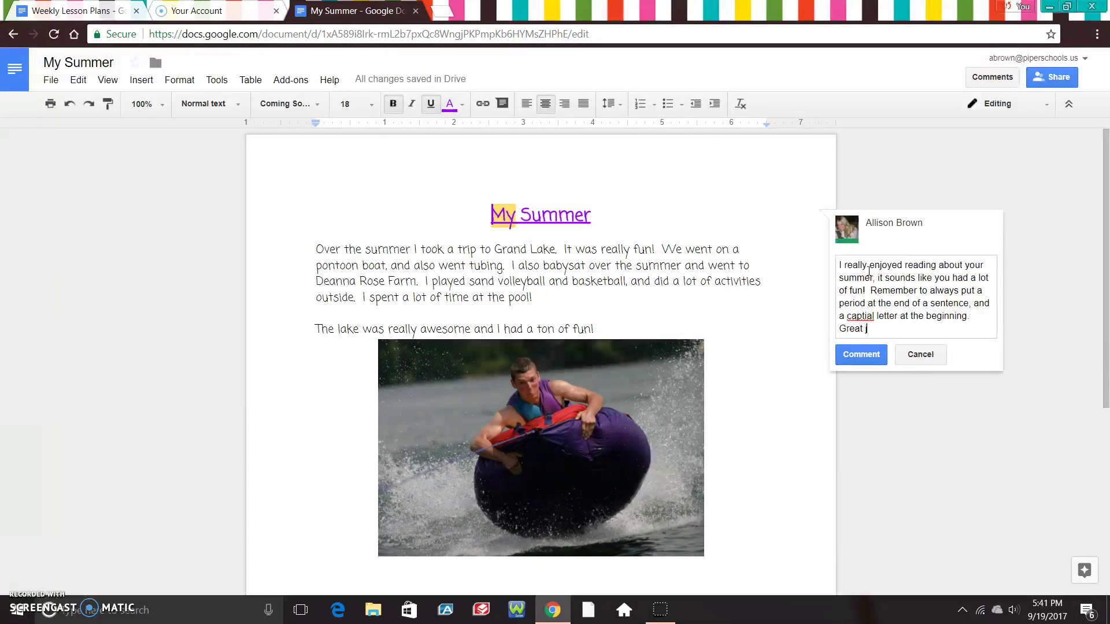
text(ob.)
- Correct 'captial' to 'capital' in the comment using the spelling suggestion
right_click(859, 316)
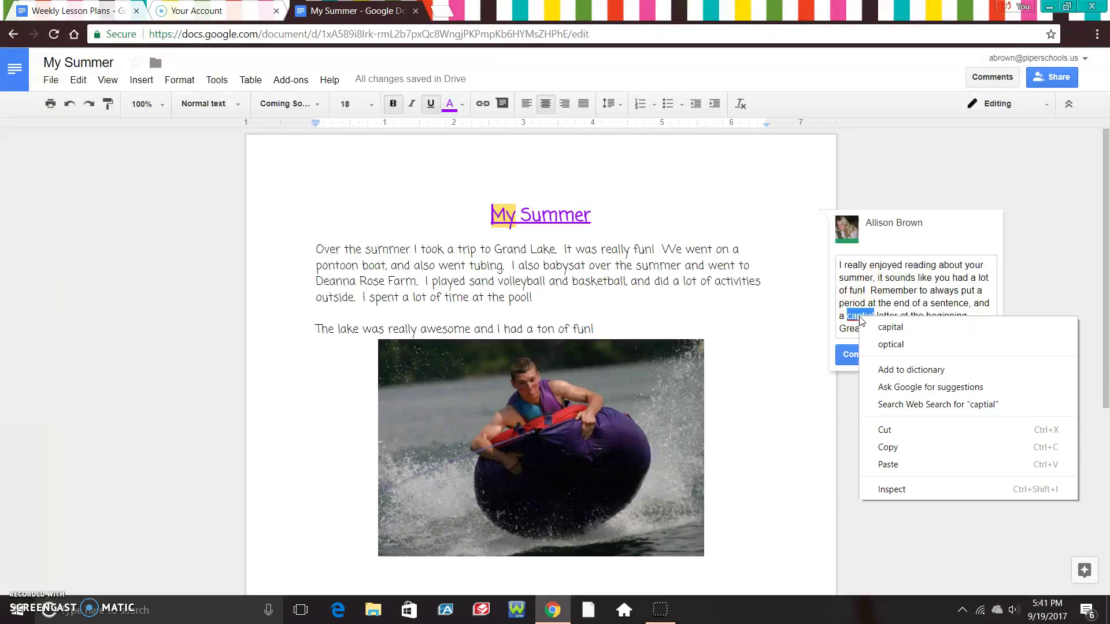
click(880, 325)
click(888, 329)
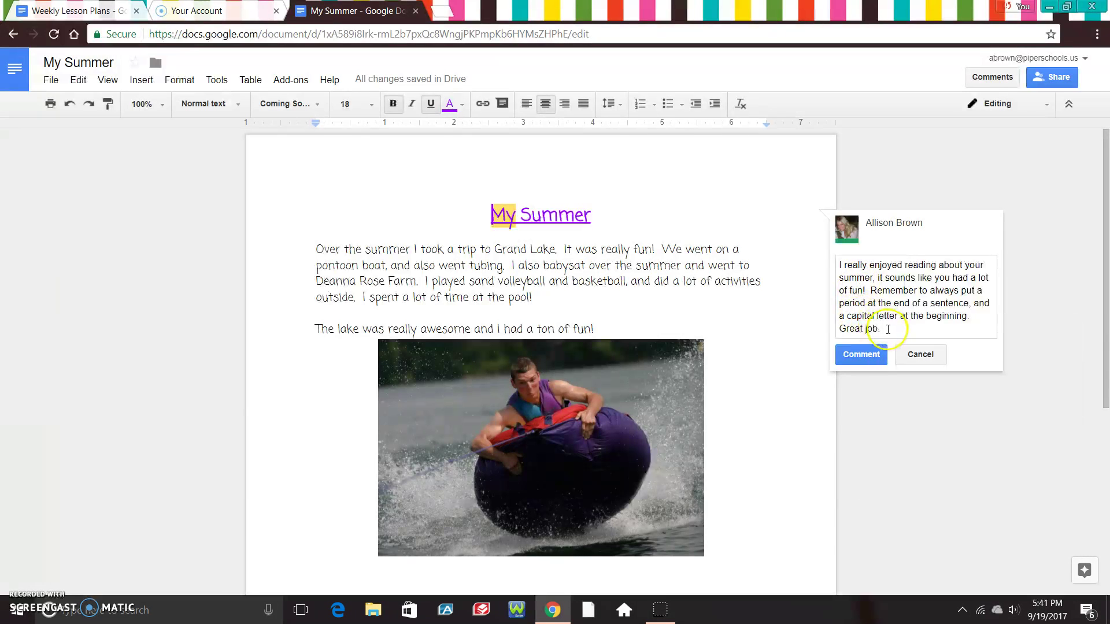